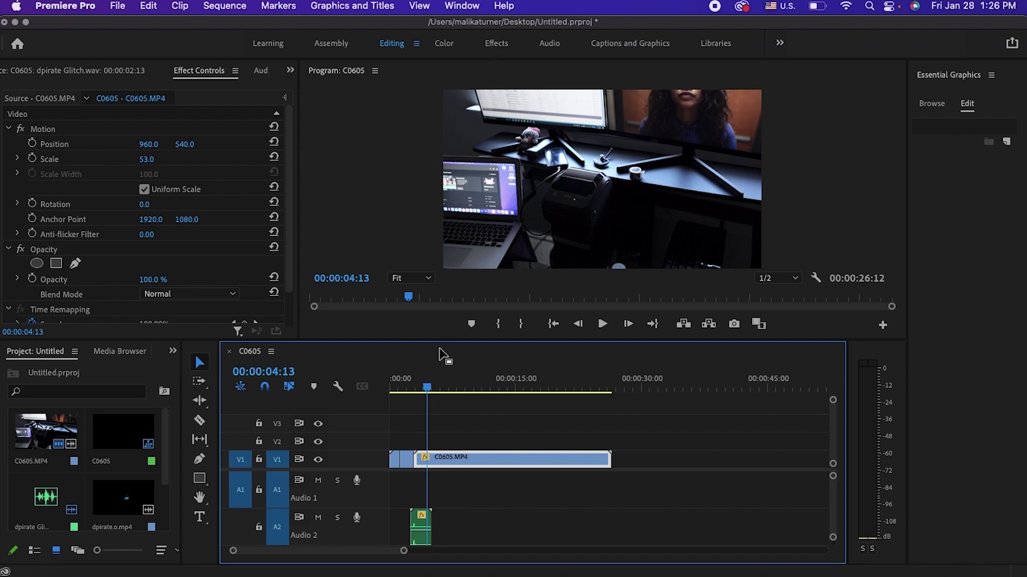
# Scrub the C0605 sequence forward to about 00:00:05
pyautogui.moveTo(427, 391); pyautogui.dragTo(433, 392)
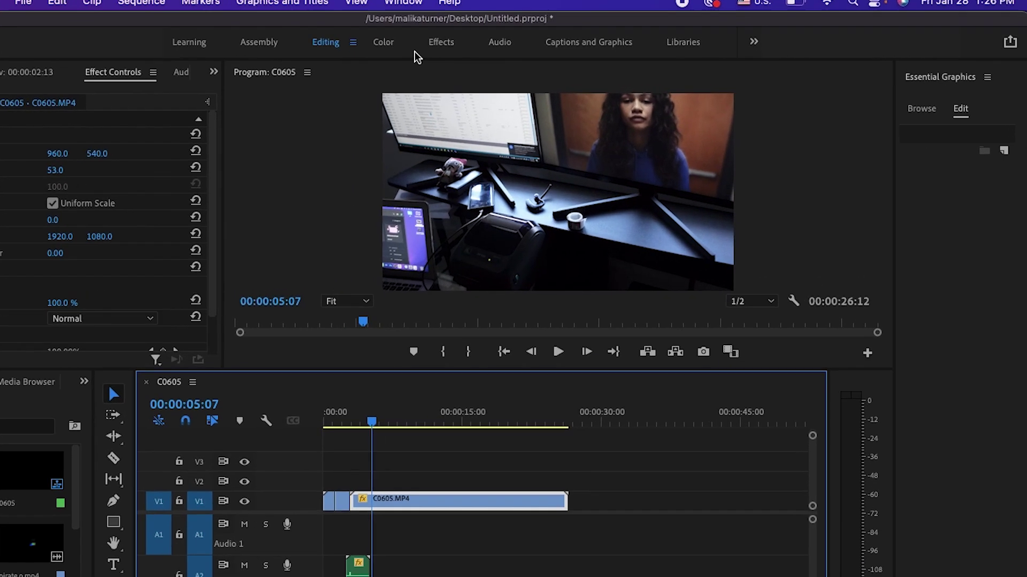
# Switch to the Effects workspace and activate the effects search field
pyautogui.click(495, 46)
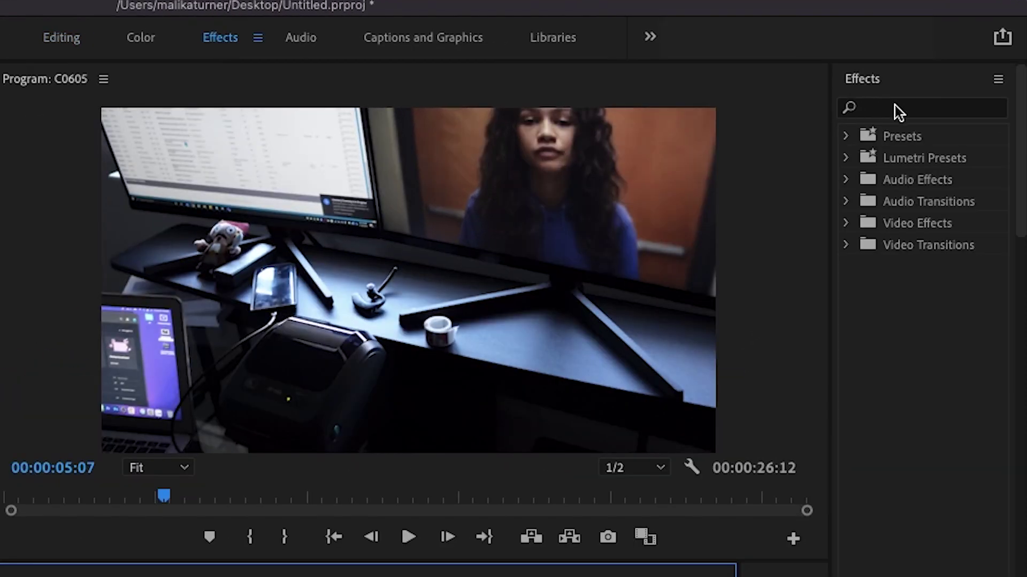
pyautogui.click(894, 105)
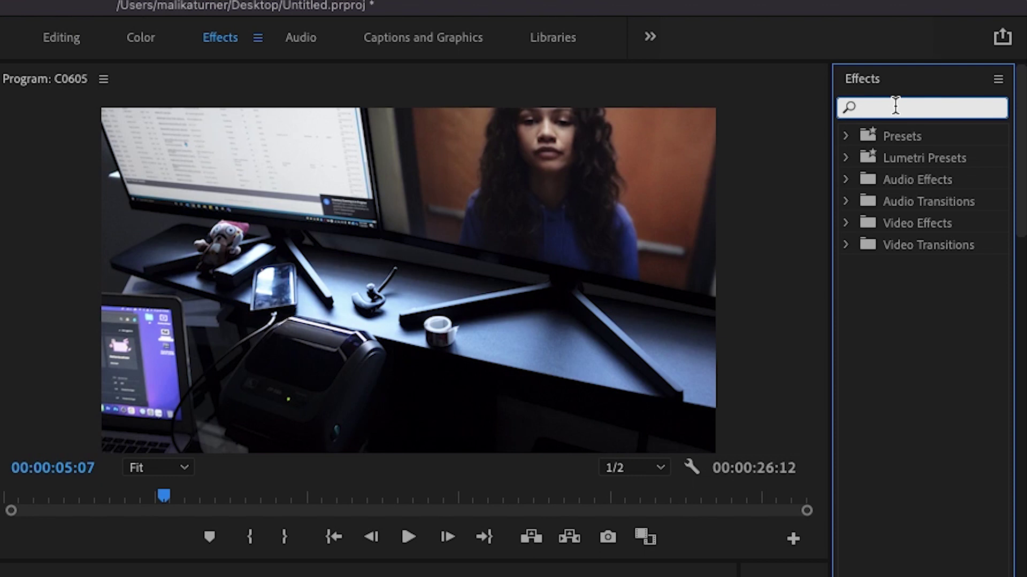
pyautogui.write('blackma')
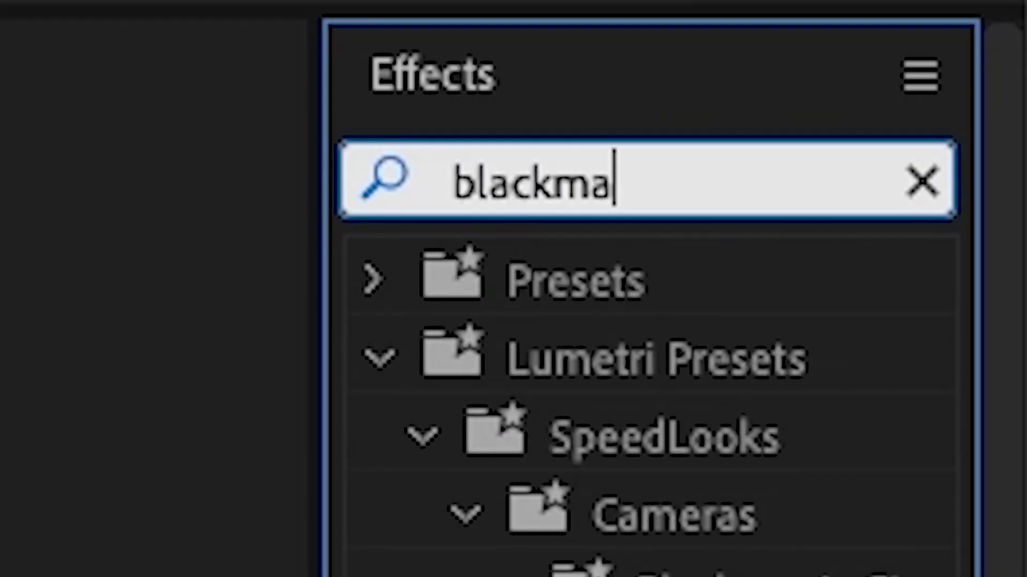
pyautogui.write('gic')
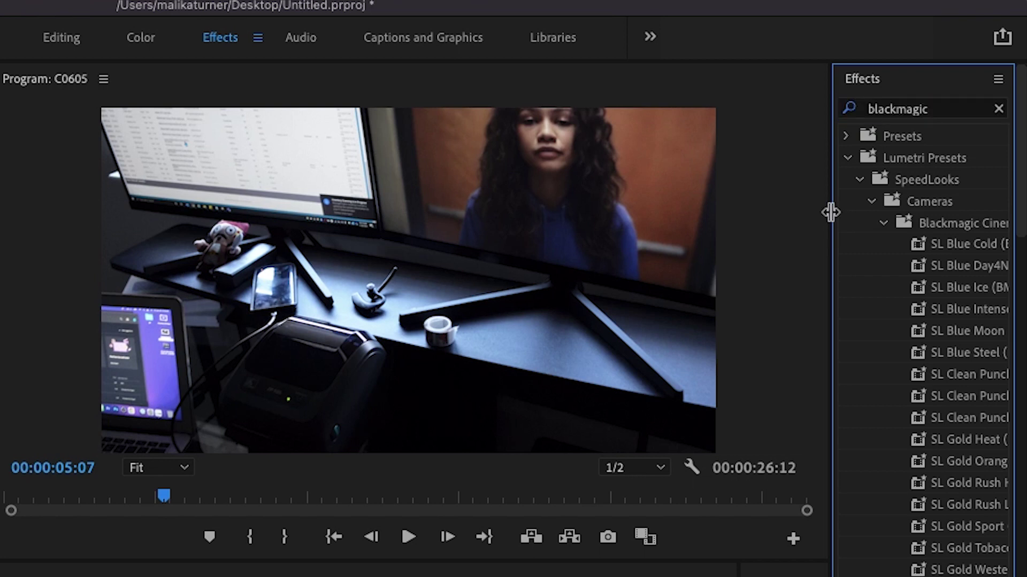
# Widen the Effects panel to show full preset names, selecting SL Blue Steel (BMC ProRes)
pyautogui.moveTo(830, 212)
pyautogui.mouseDown()
pyautogui.moveTo(643, 230)
pyautogui.moveTo(445, 266)
pyautogui.mouseUp()
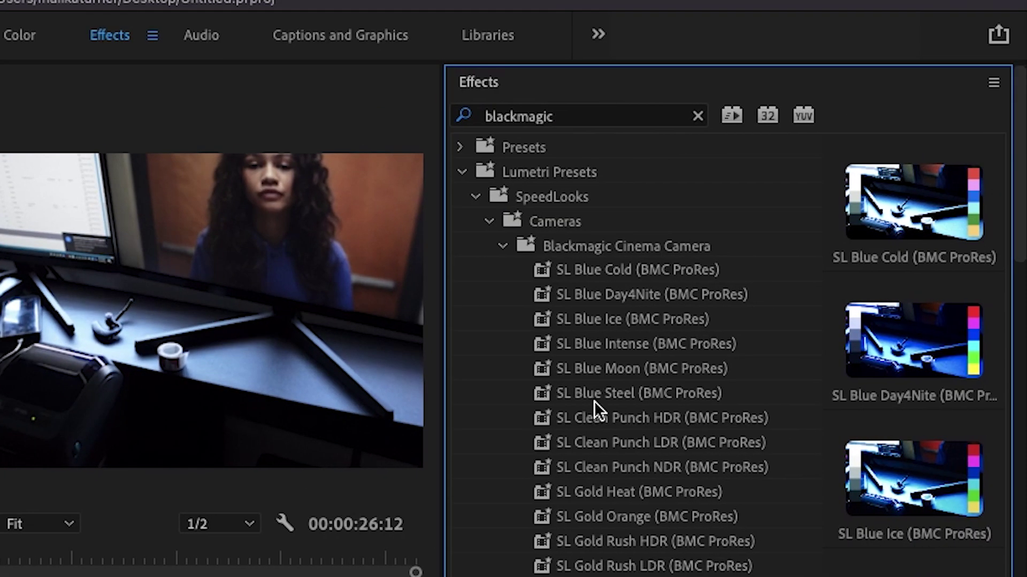
pyautogui.click(594, 401)
pyautogui.scroll(-1, 1021, 205)
# Scroll the Blackmagic preset thumbnails down to the SL Noir looks
pyautogui.moveTo(1022, 206); pyautogui.dragTo(1022, 522)
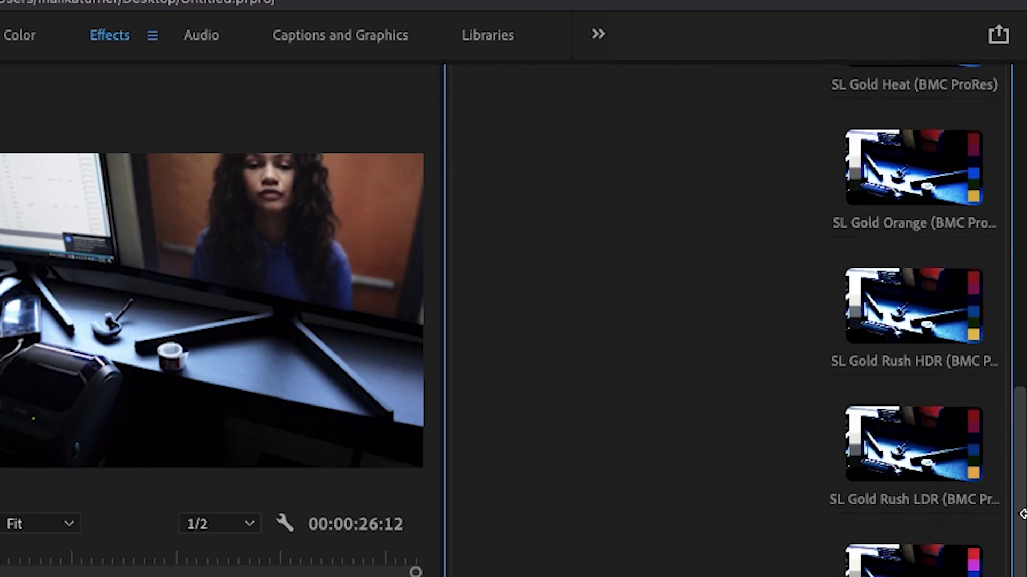
pyautogui.scroll(-2, 915, 320)
pyautogui.scroll(-2, 915, 322)
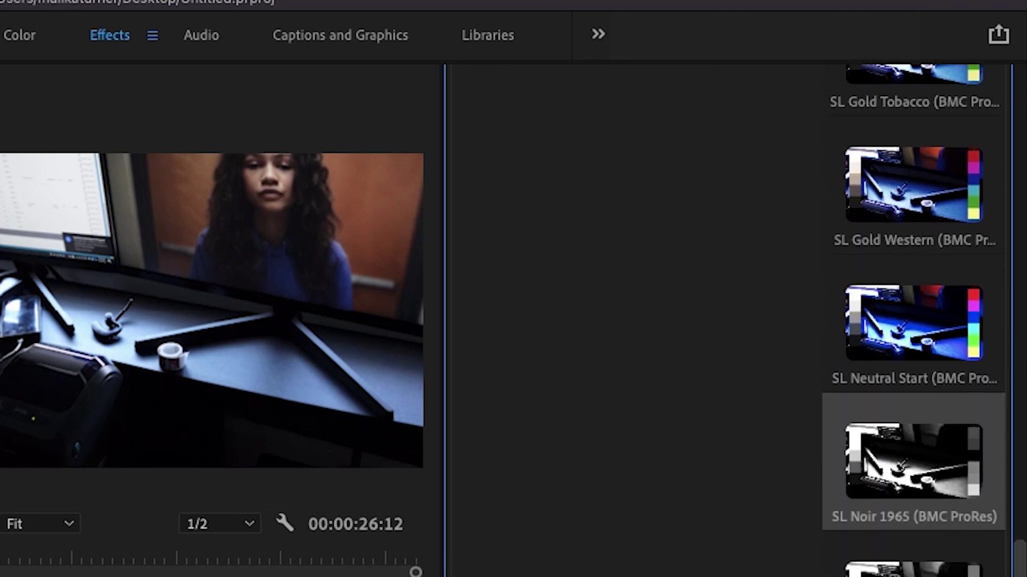
pyautogui.scroll(-1, 914, 320)
pyautogui.scroll(-2, 915, 321)
pyautogui.scroll(-1, 915, 377)
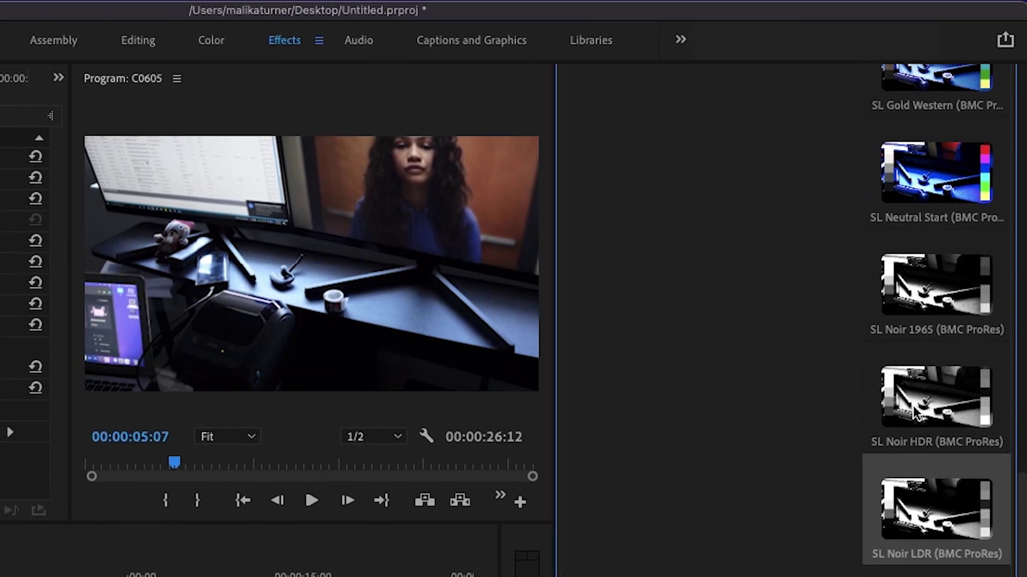
# Try SL Noir HDR, LDR and Red Wave looks on C0605, undoing each one
pyautogui.moveTo(917, 411); pyautogui.dragTo(495, 492)
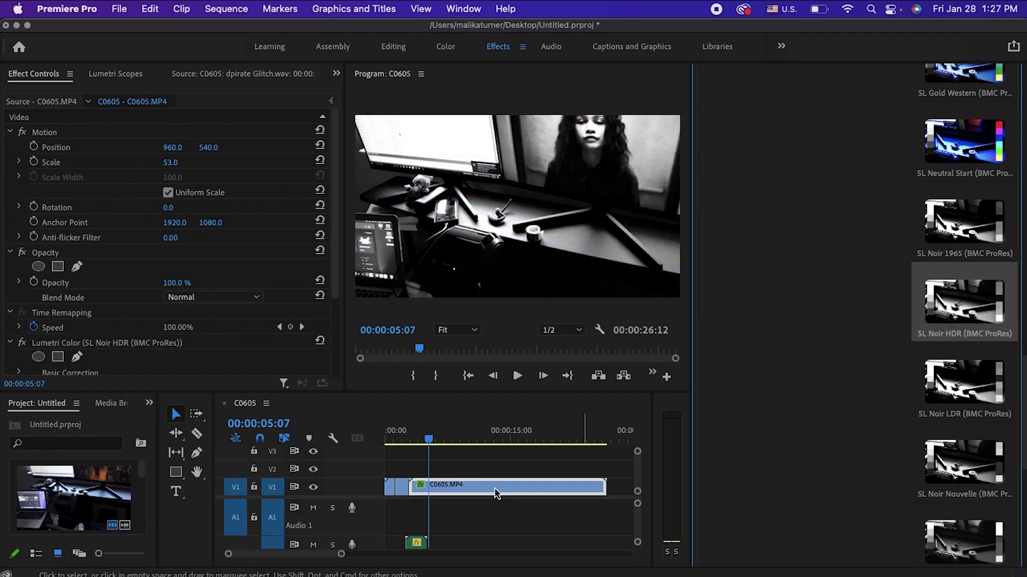
pyautogui.press('super+z')
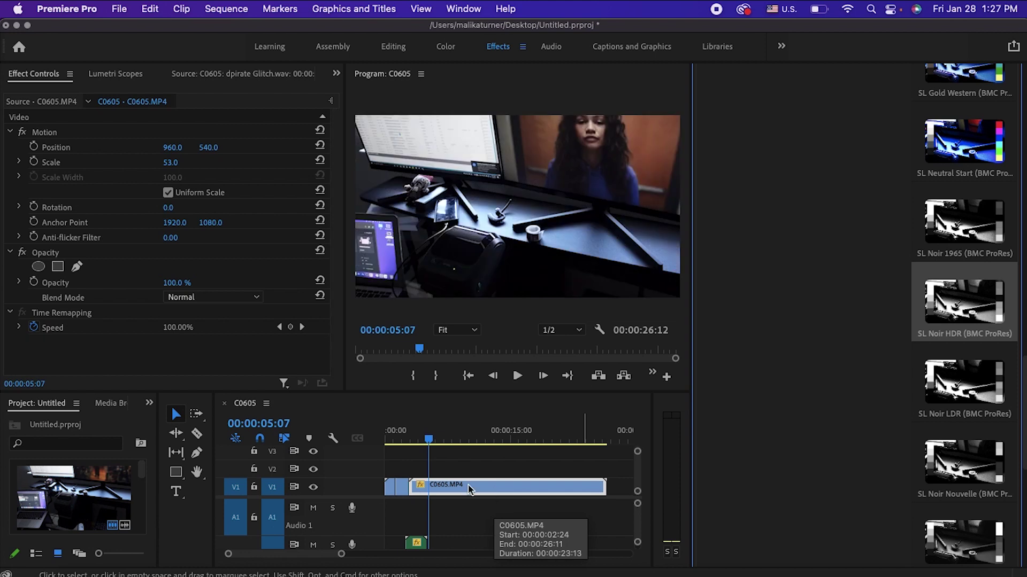
pyautogui.click(403, 491)
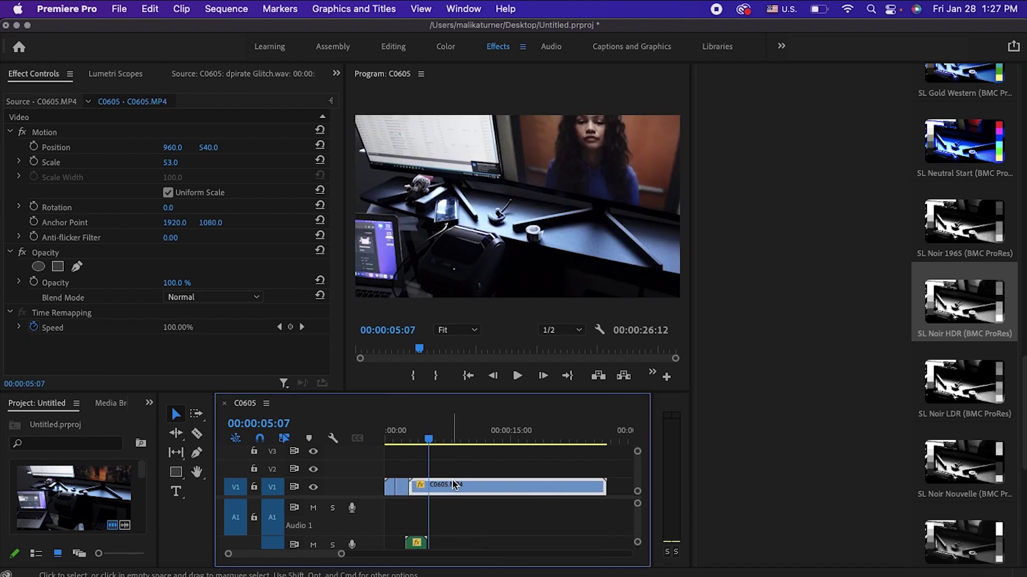
pyautogui.doubleClick(950, 391)
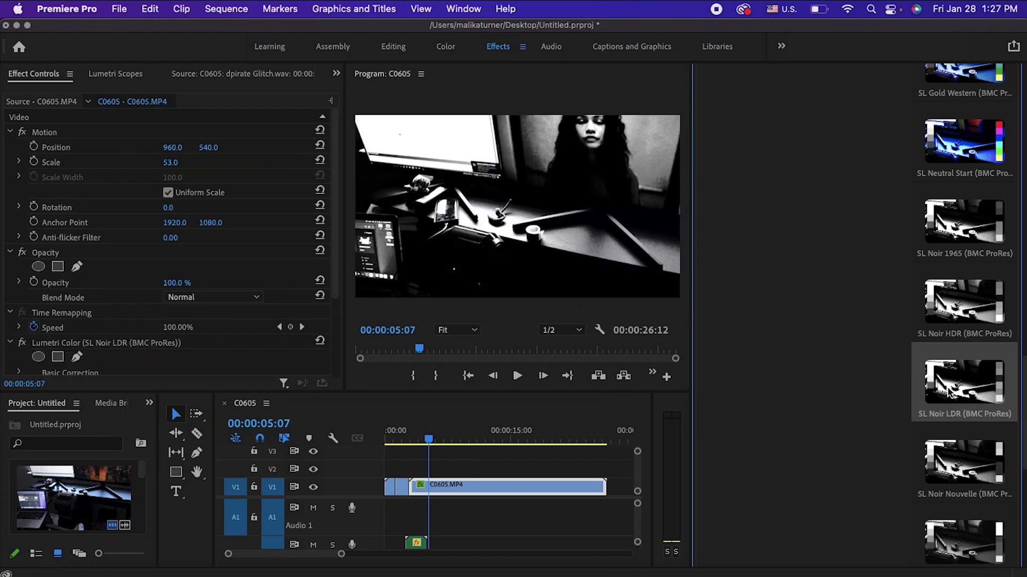
pyautogui.press('super+z')
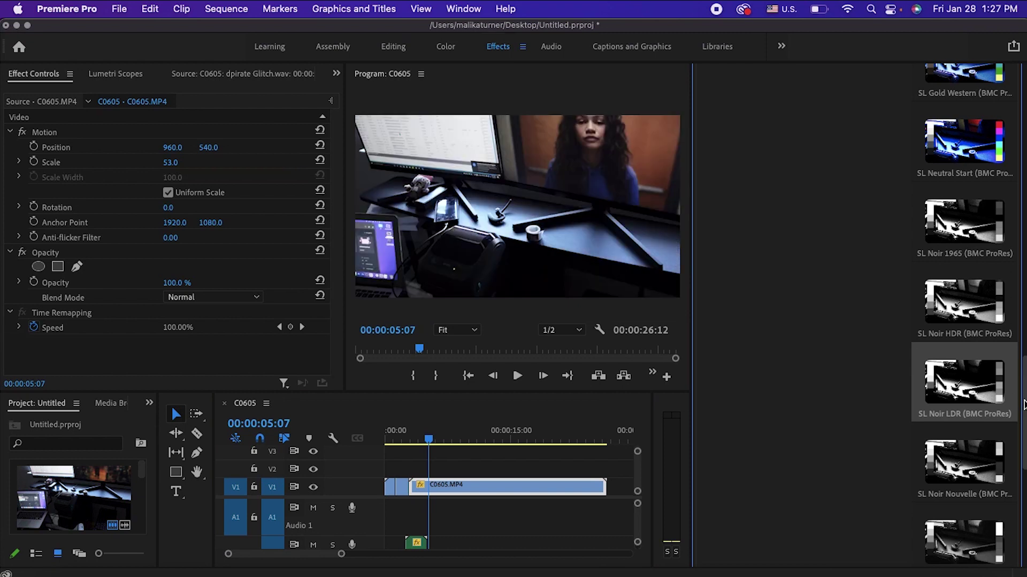
pyautogui.scroll(-3, 1023, 405)
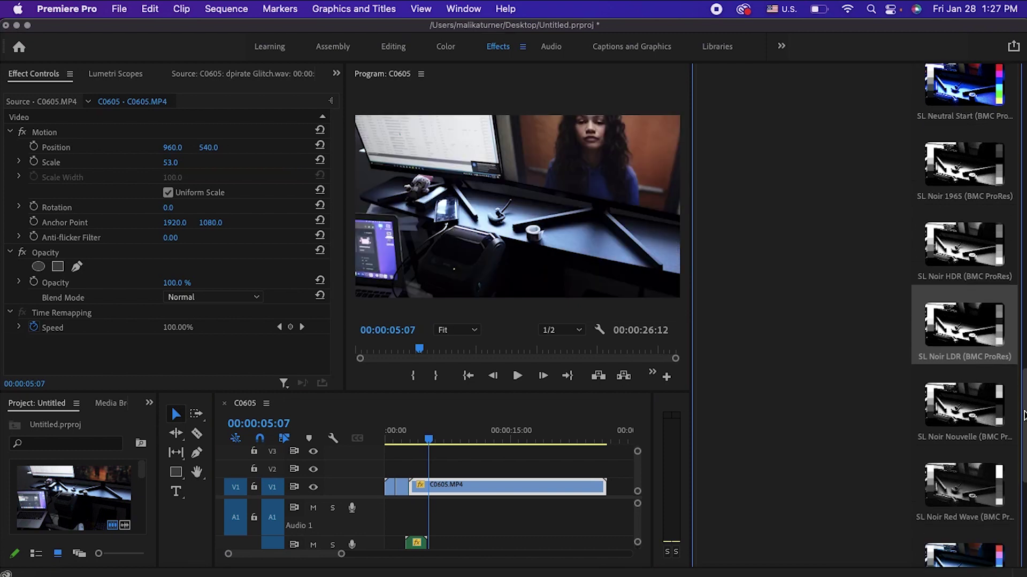
pyautogui.doubleClick(950, 466)
pyautogui.press('super+z')
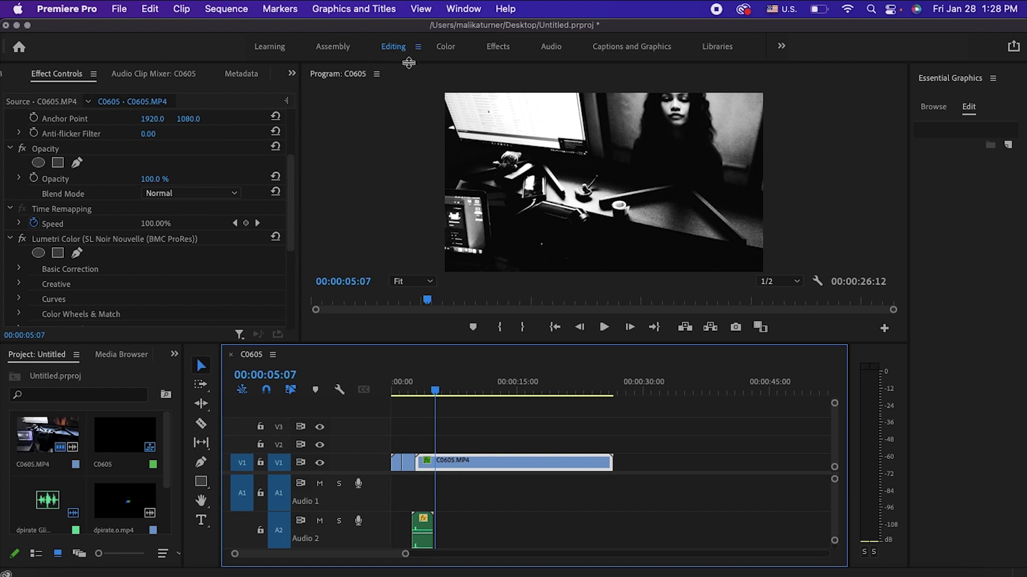
pyautogui.moveTo(292, 180); pyautogui.dragTo(288, 217)
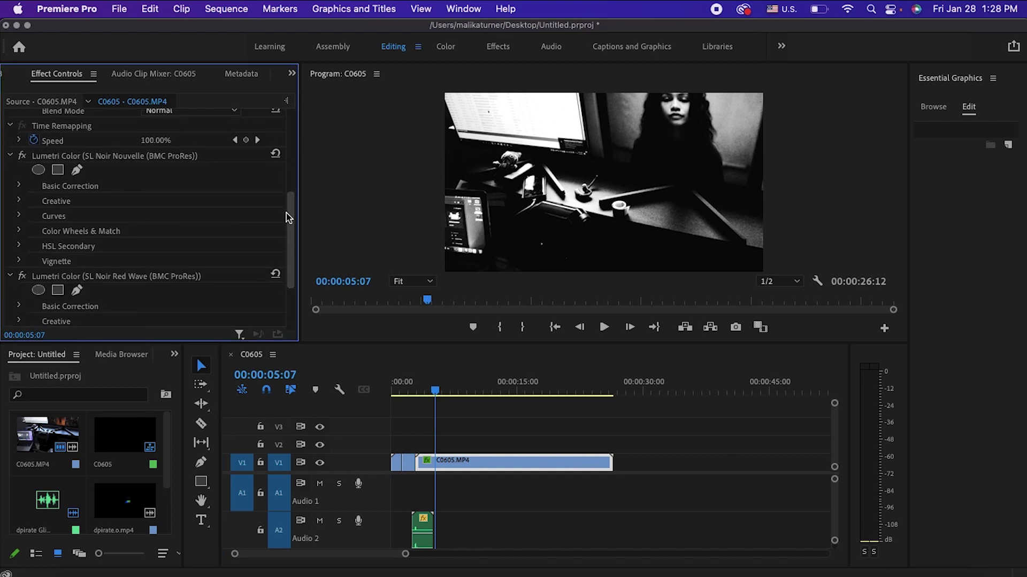
# Delete the SL Noir Red Wave Lumetri effect and expand SL Noir Nouvelle's settings
pyautogui.click(10, 156)
pyautogui.click(11, 184)
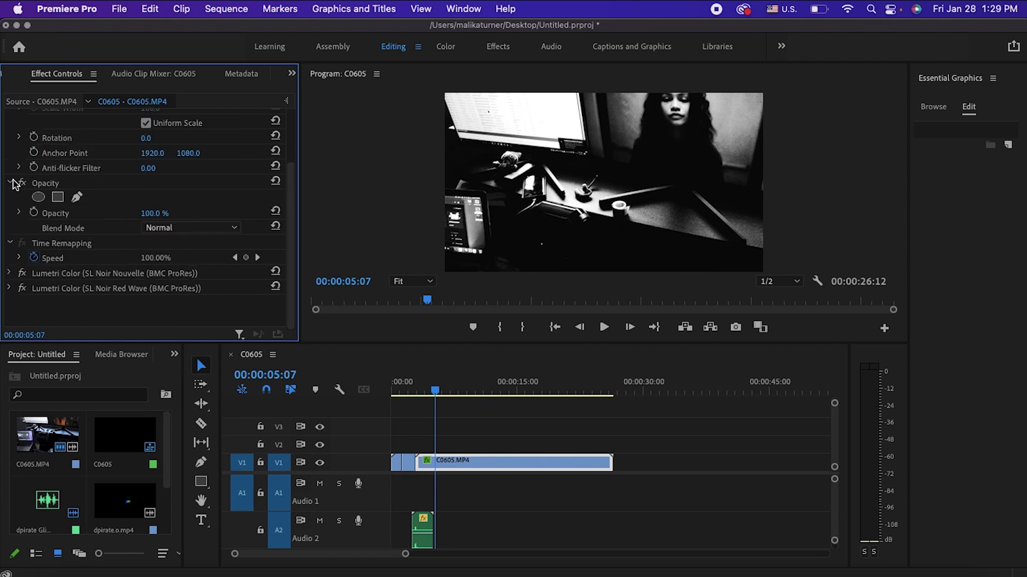
pyautogui.click(55, 290)
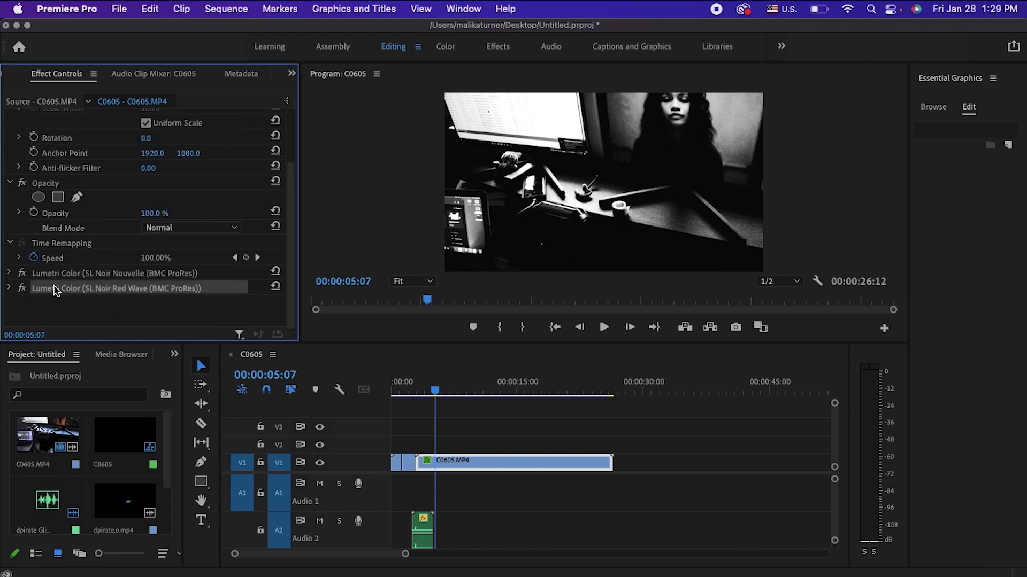
pyautogui.press('Delete')
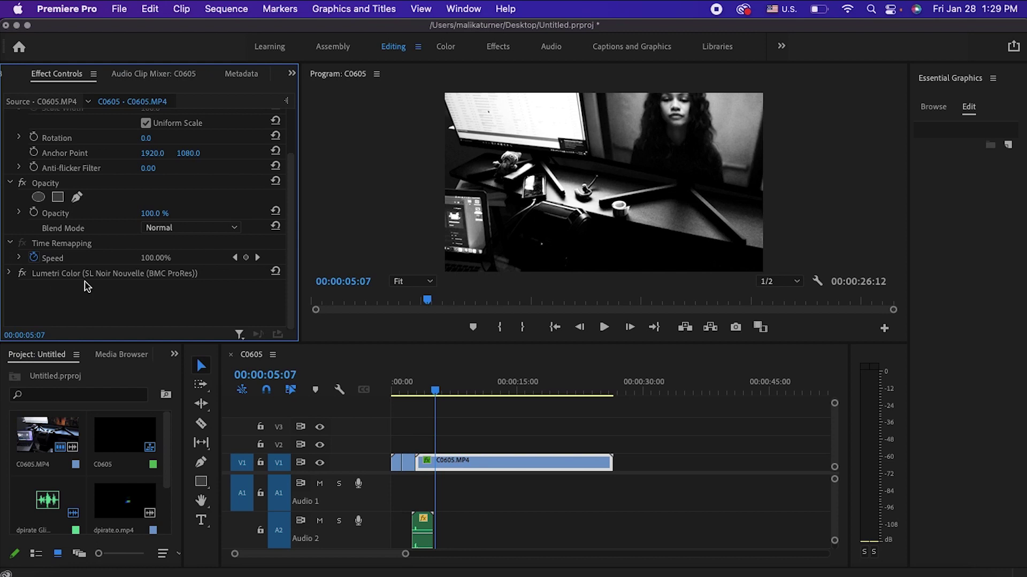
pyautogui.click(86, 274)
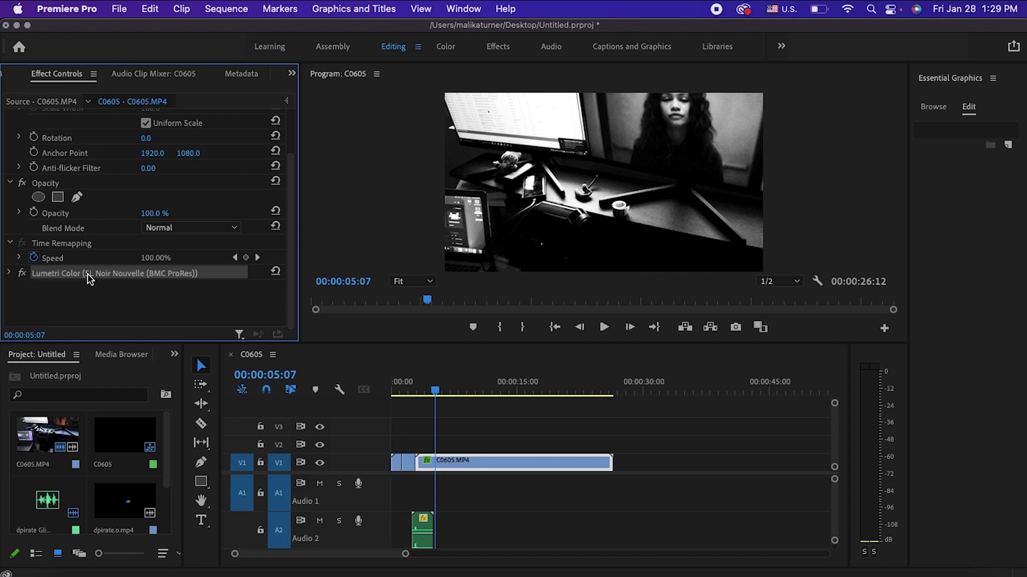
pyautogui.click(11, 274)
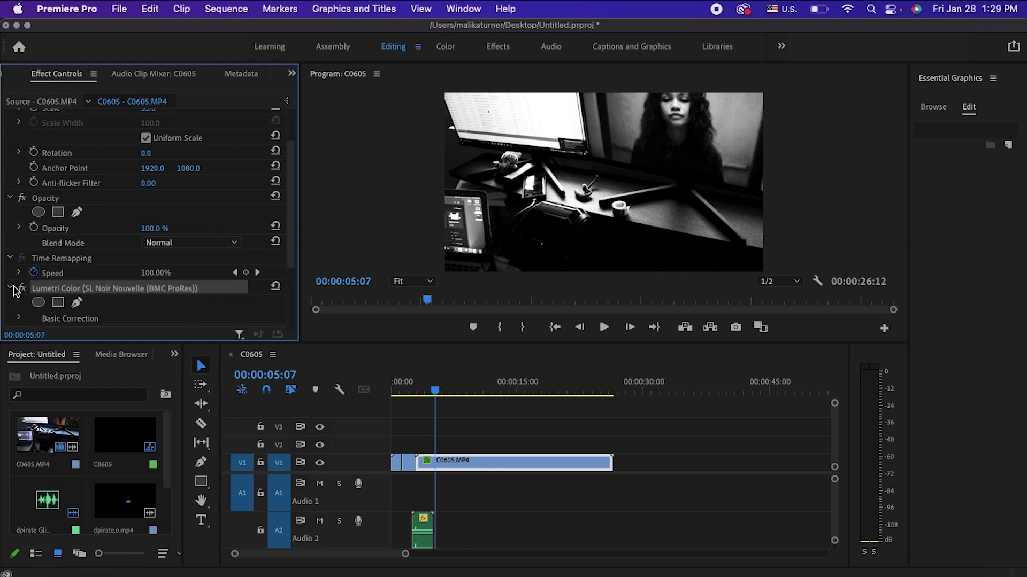